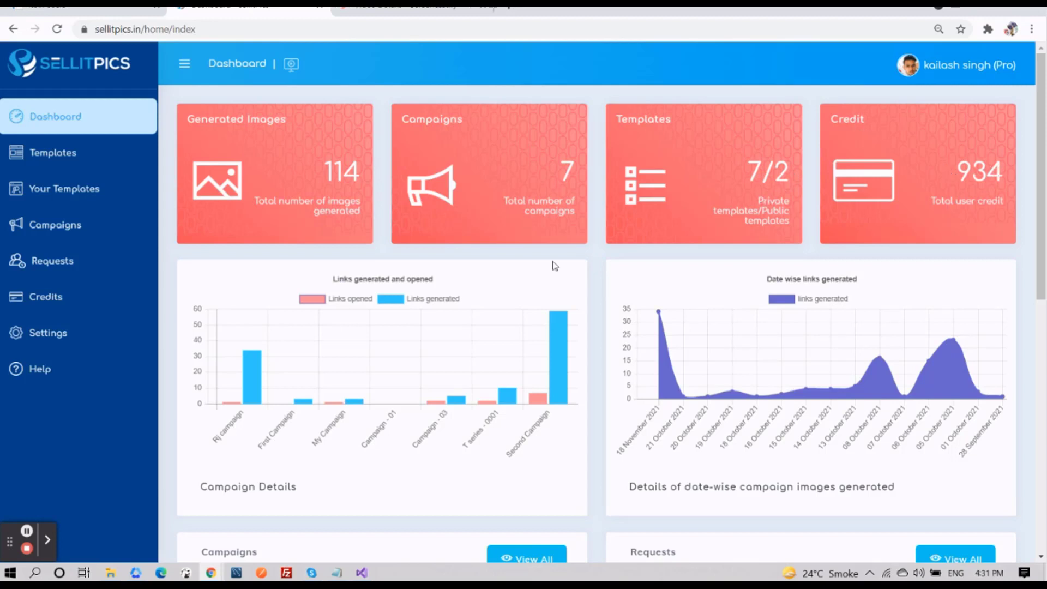
- Toggle the Links generated and Links opened chart series off and back on, then scroll down to the tables
scroll(351, 278, down, 3)
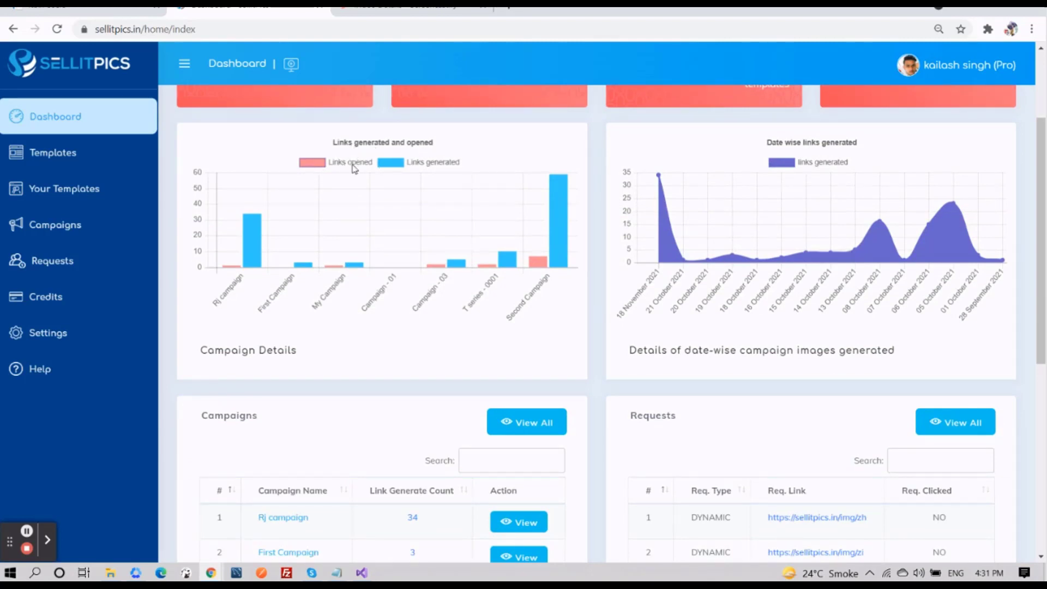
click(388, 162)
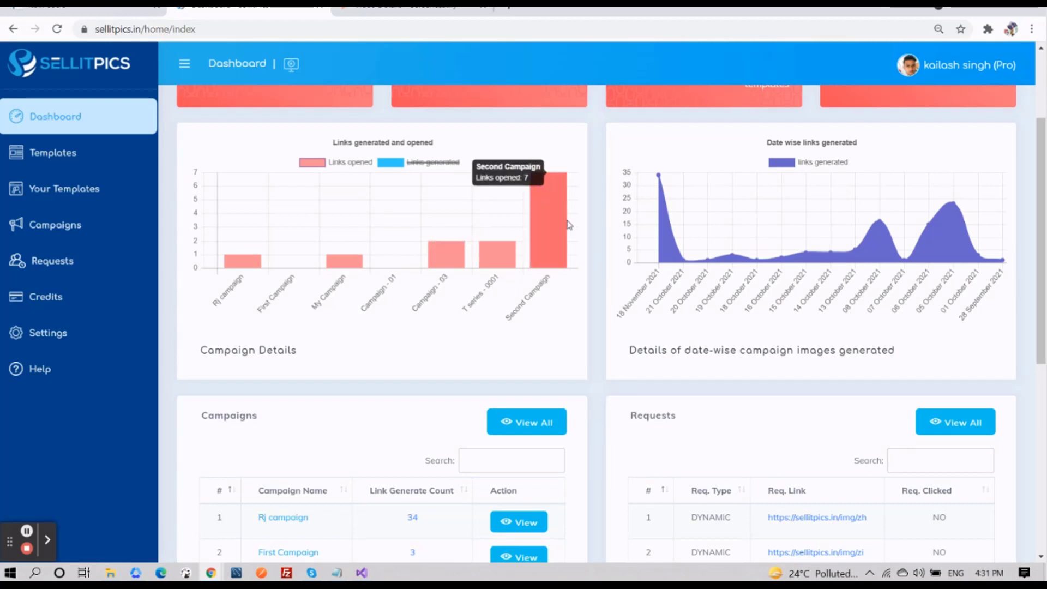
click(385, 163)
click(349, 162)
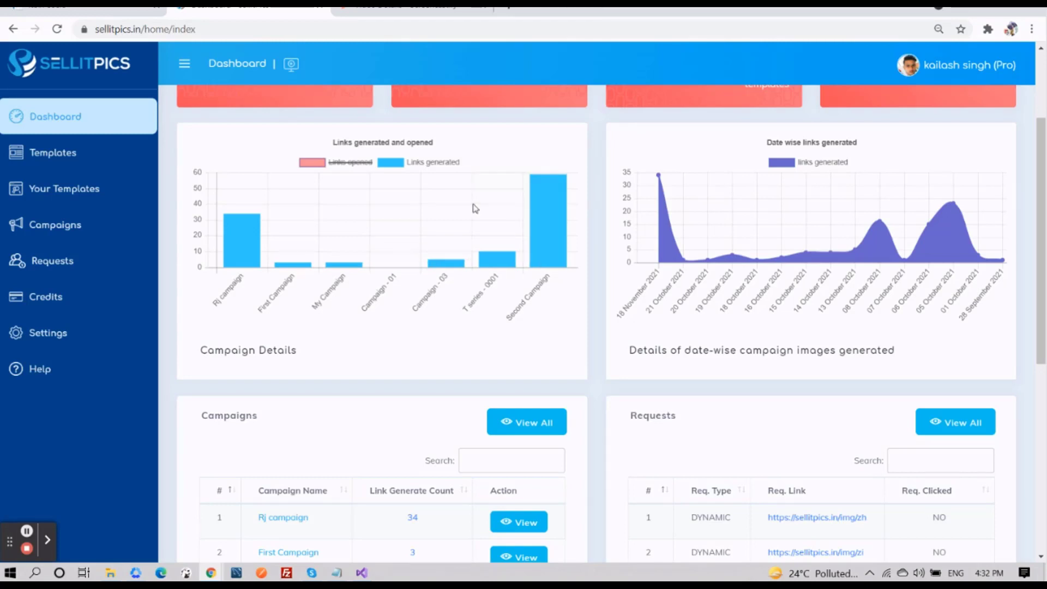
click(350, 162)
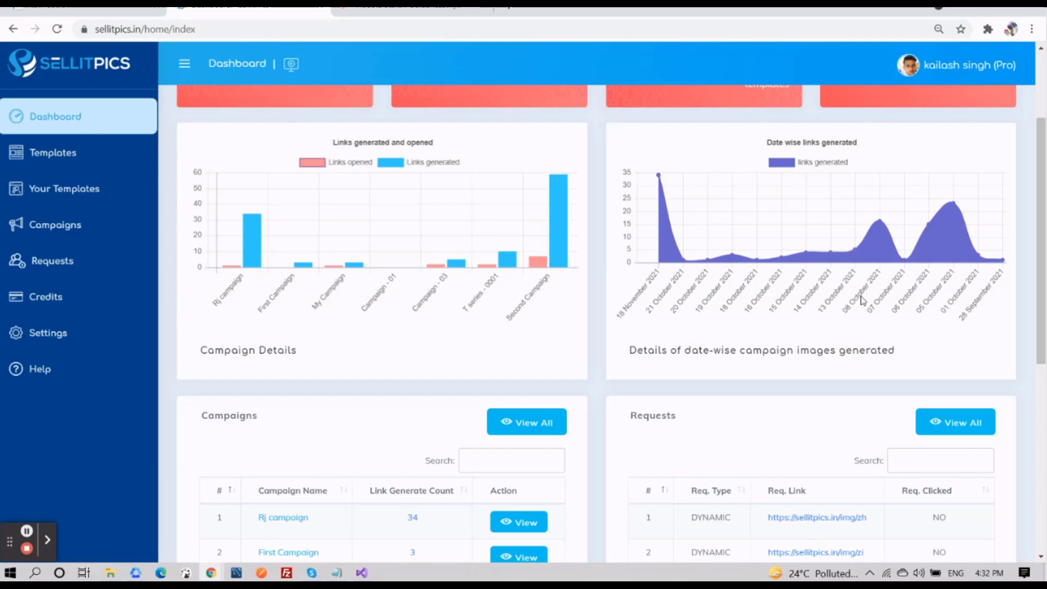
scroll(671, 315, down, 2)
scroll(670, 315, down, 2)
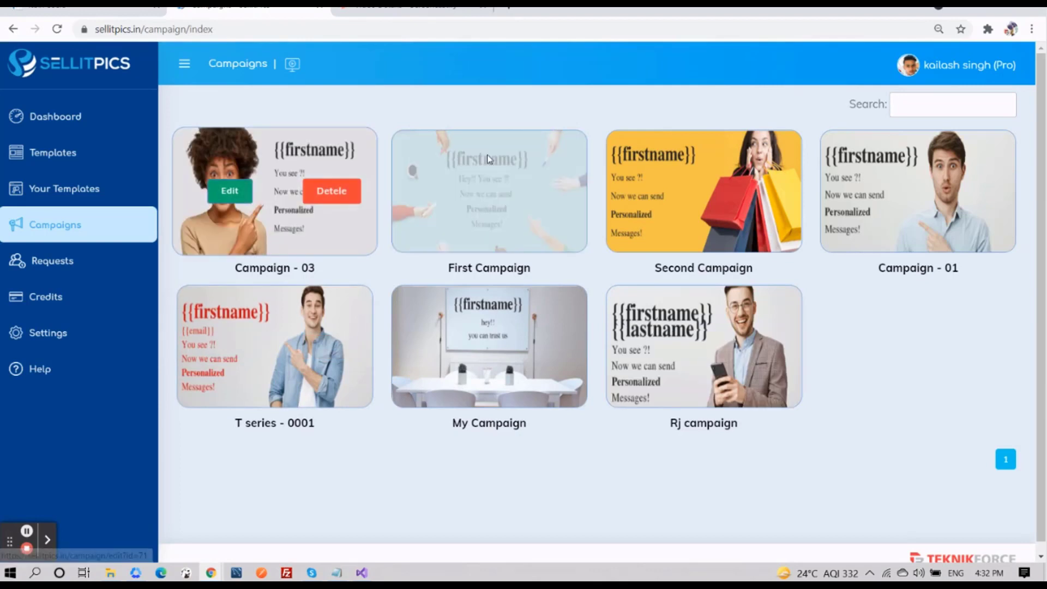
key(alt+Left)
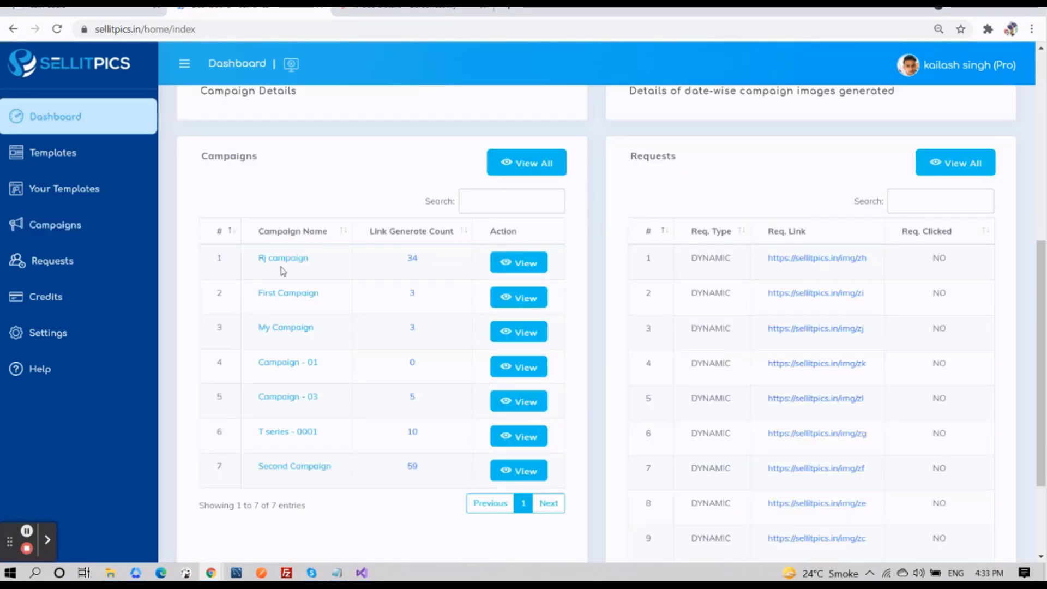
click(413, 261)
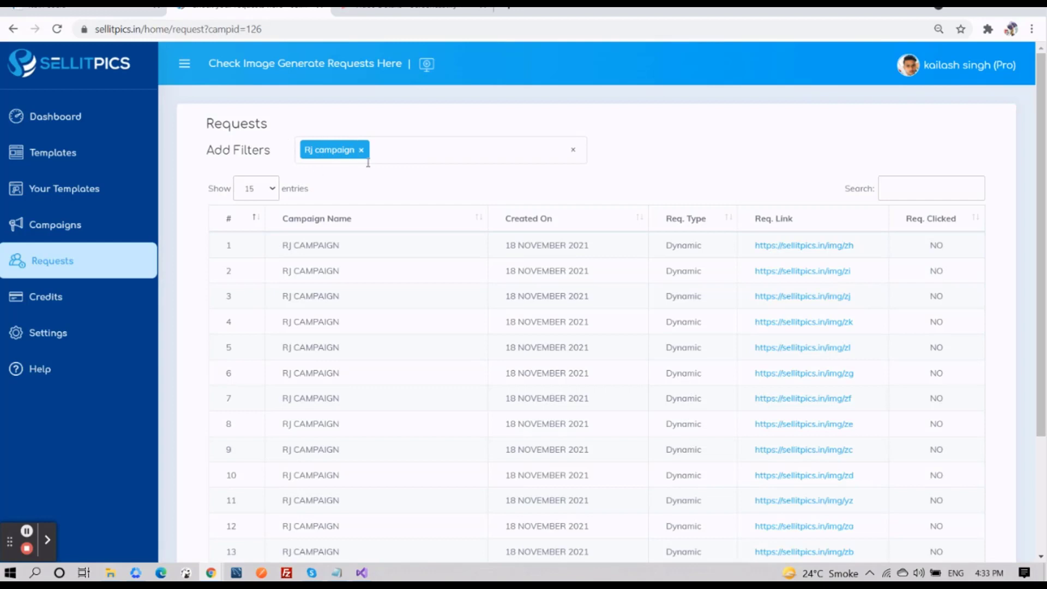
scroll(308, 272, down, 3)
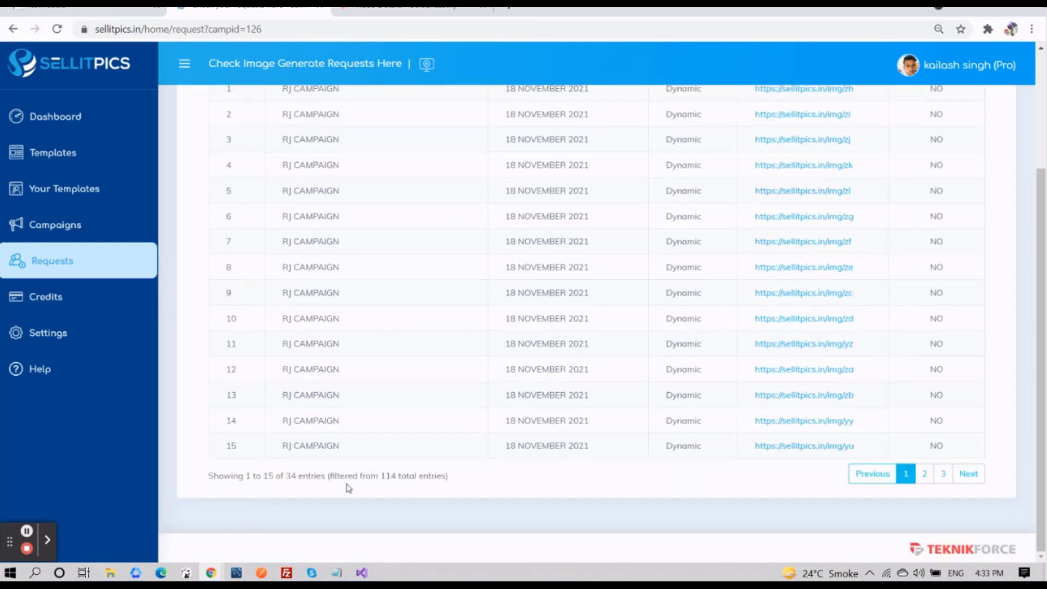
scroll(491, 357, up, 3)
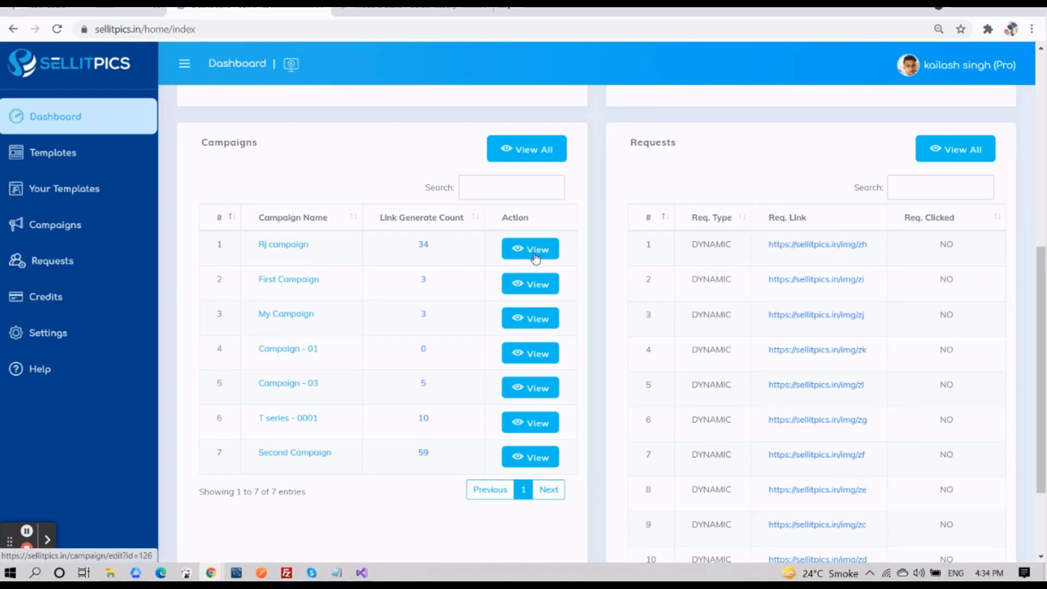
click(535, 258)
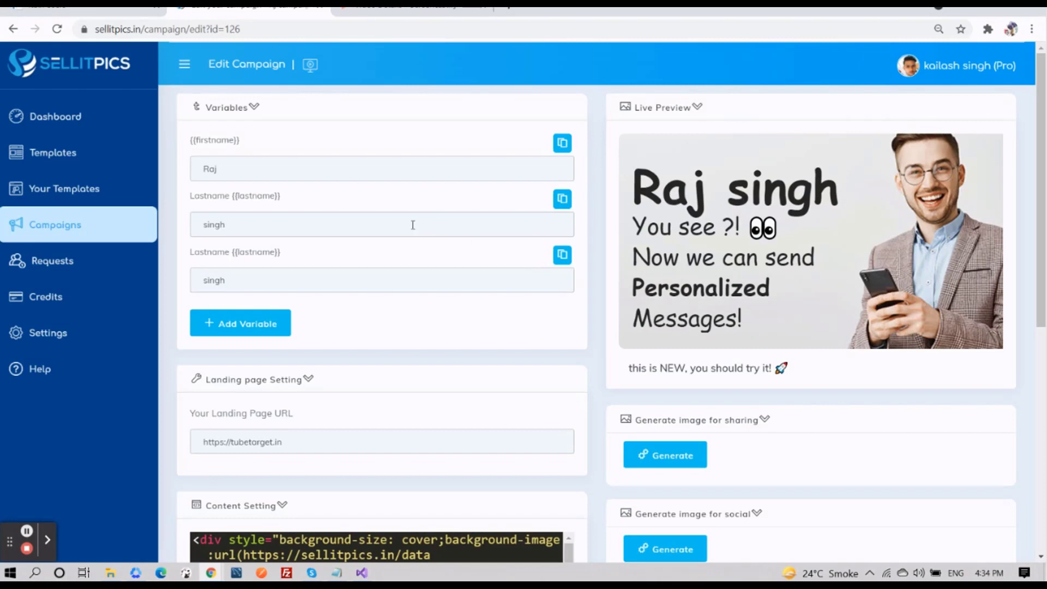
scroll(395, 246, down, 4)
scroll(395, 245, down, 4)
scroll(589, 291, down, 4)
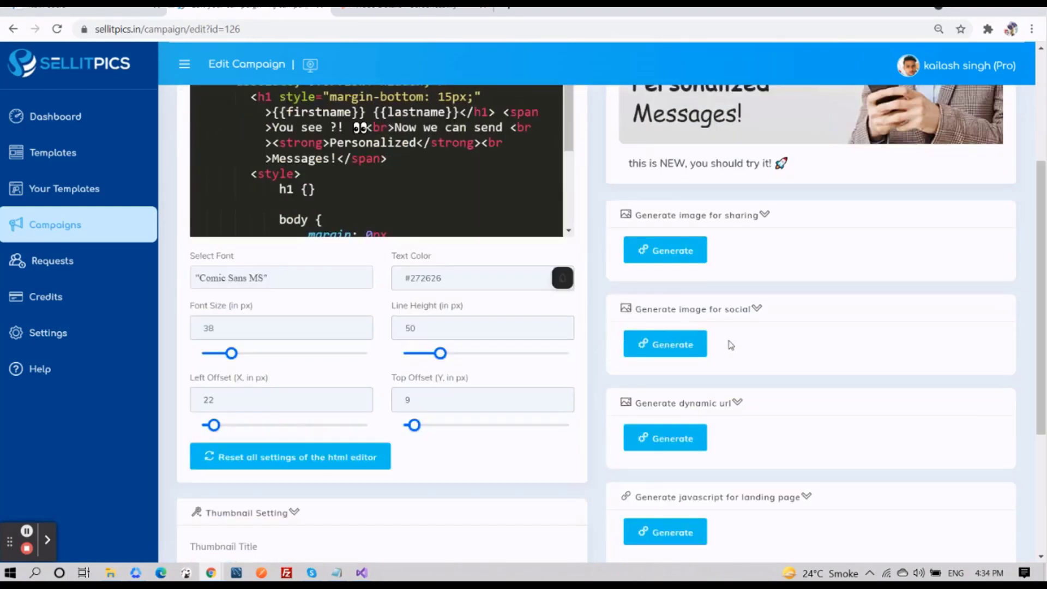
scroll(532, 383, down, 5)
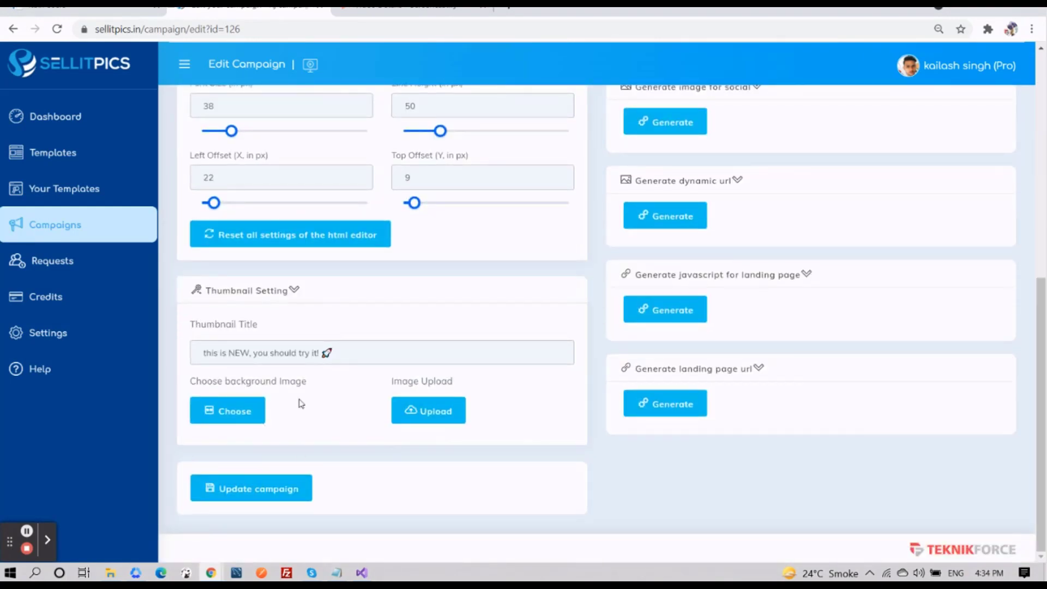
scroll(536, 260, up, 15)
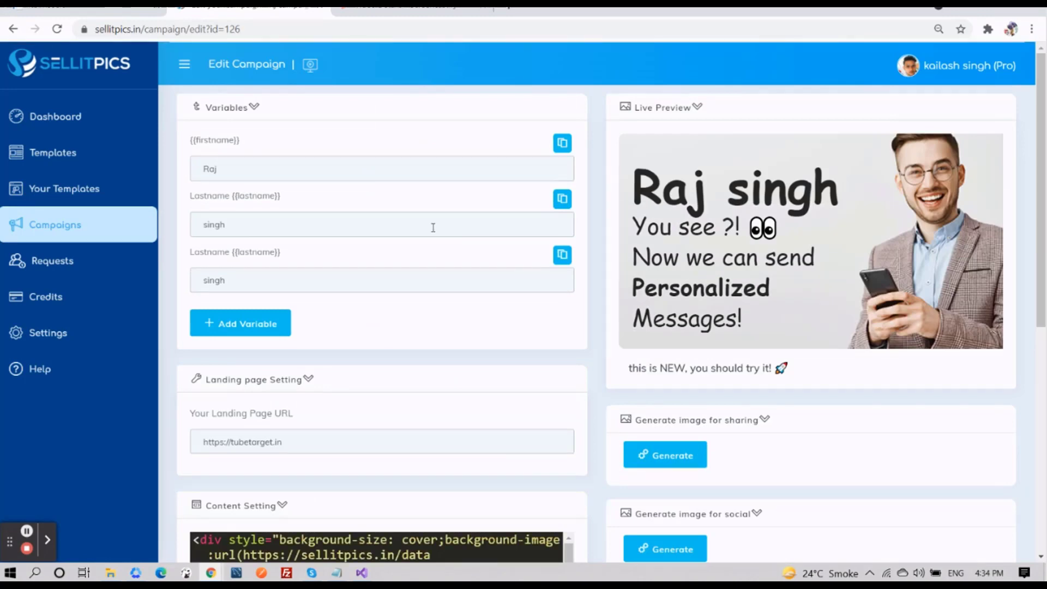
scroll(402, 225, down, 4)
scroll(370, 260, down, 4)
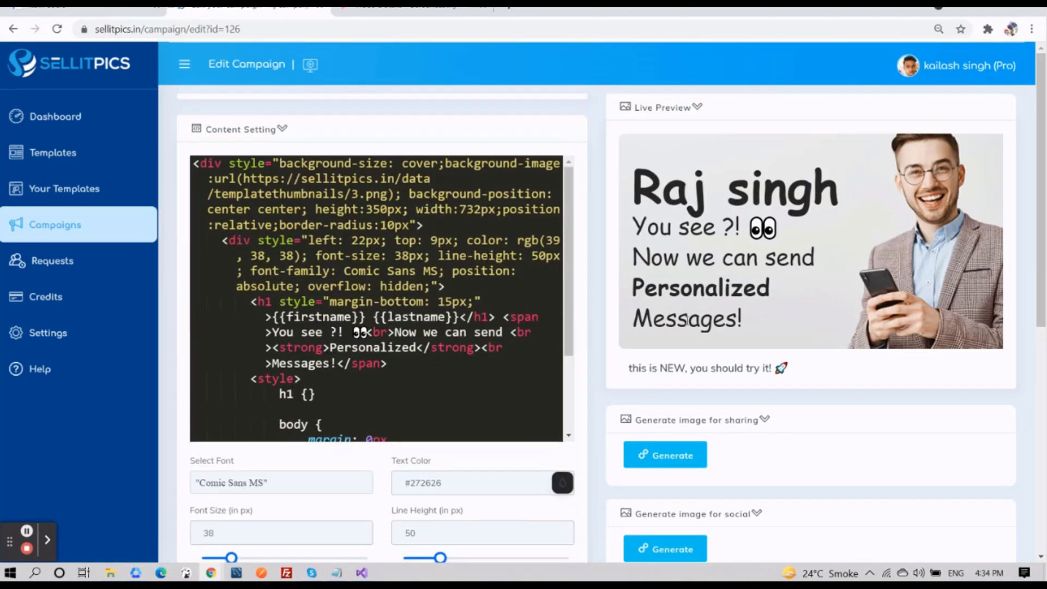
scroll(593, 298, down, 4)
scroll(532, 387, down, 4)
scroll(435, 413, down, 1)
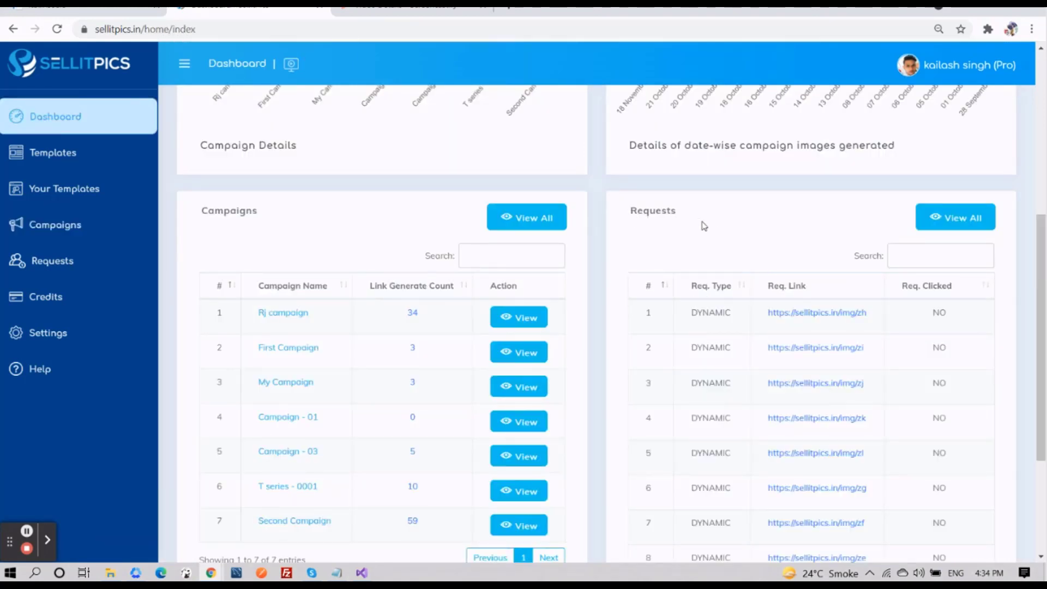
- Open the full Requests list with View All
scroll(704, 226, down, 3)
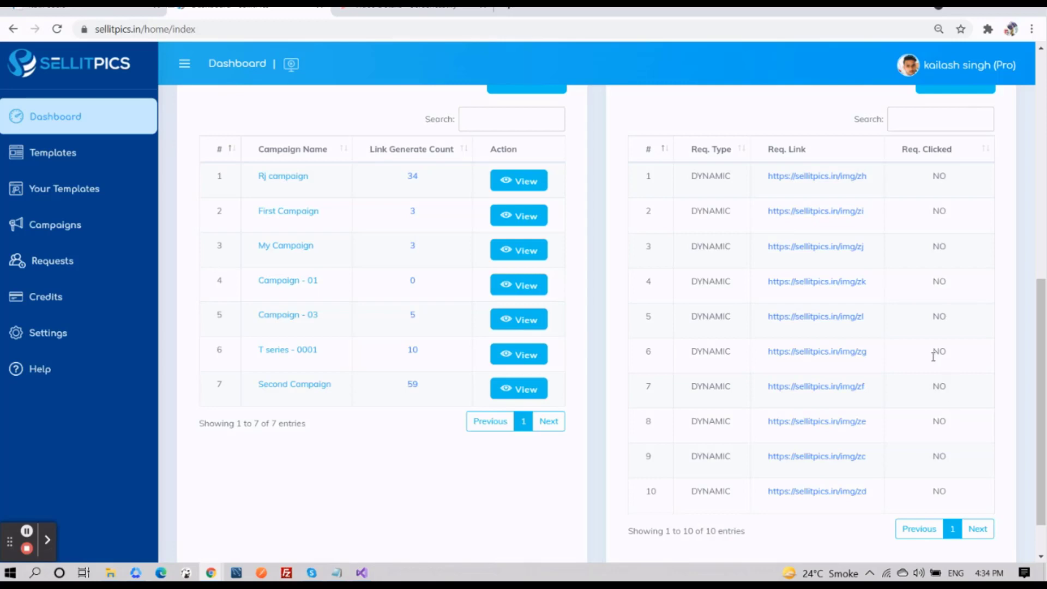
scroll(933, 356, up, 3)
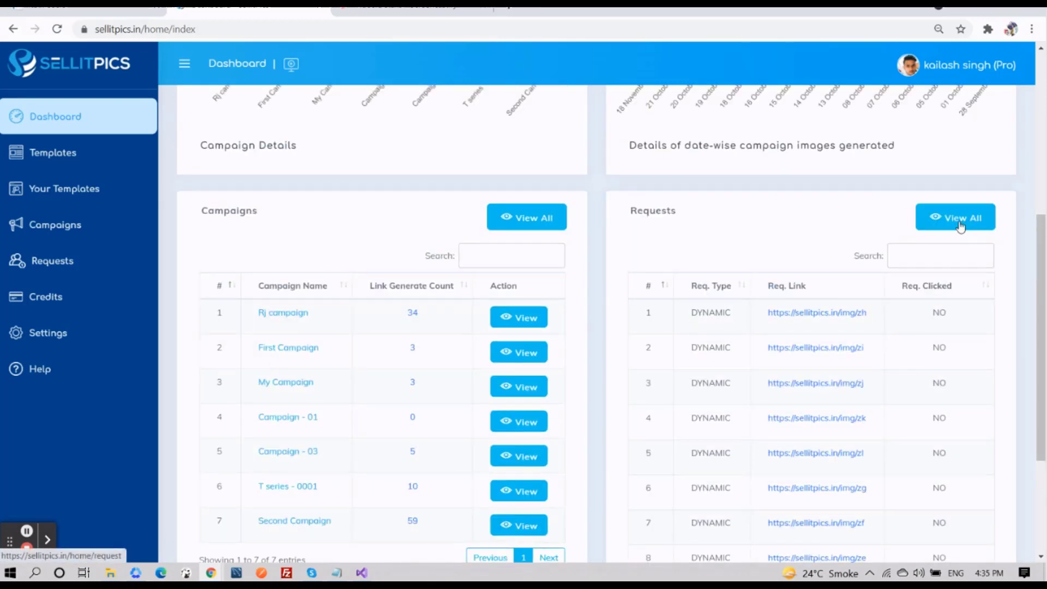
click(961, 226)
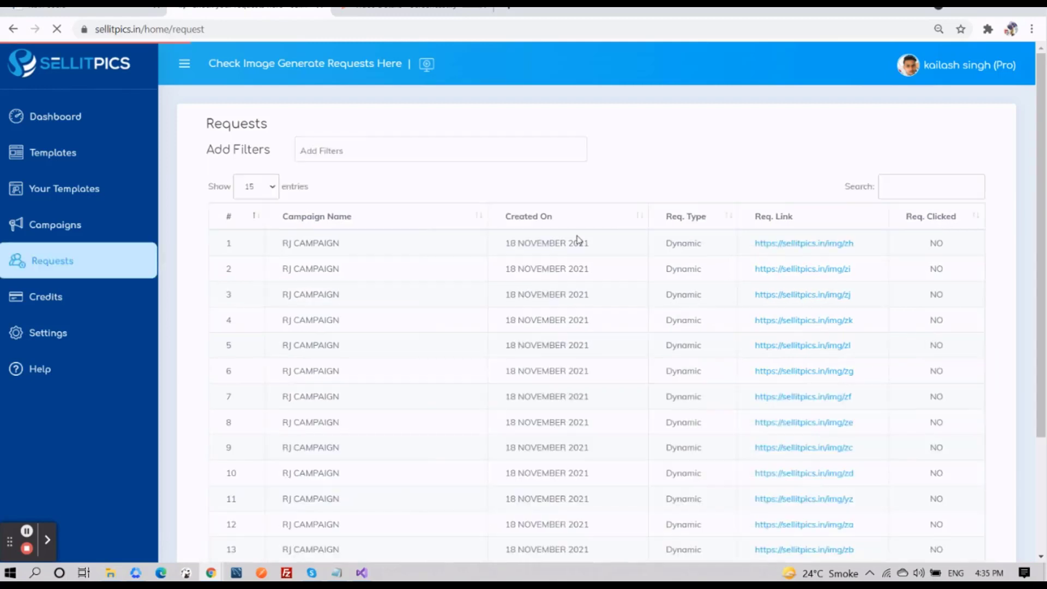
scroll(324, 265, down, 3)
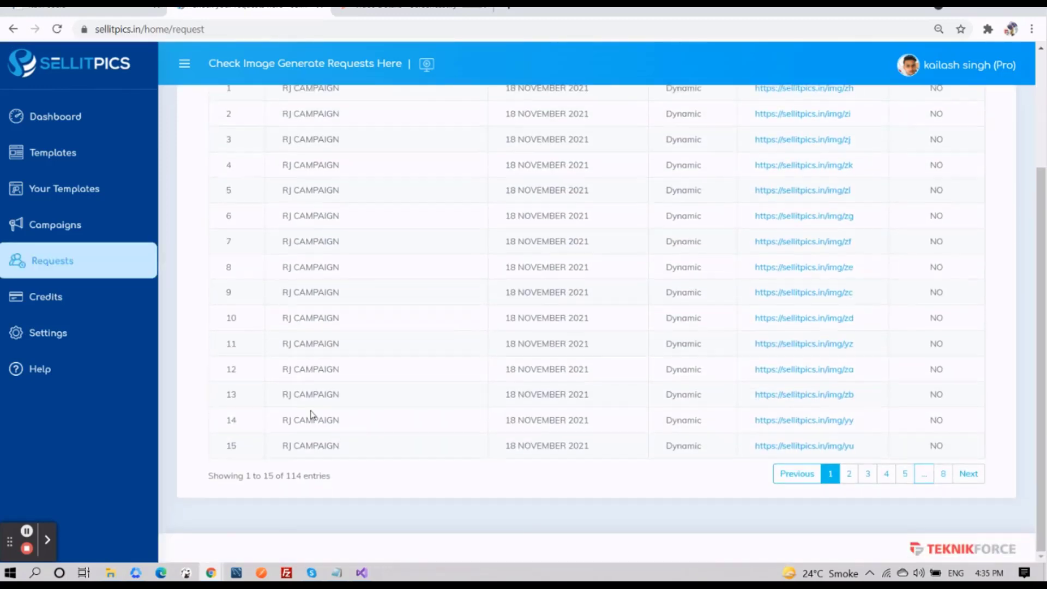
- Page through the requests to page 5 and the last page, then return to the dashboard tables
click(905, 476)
click(943, 475)
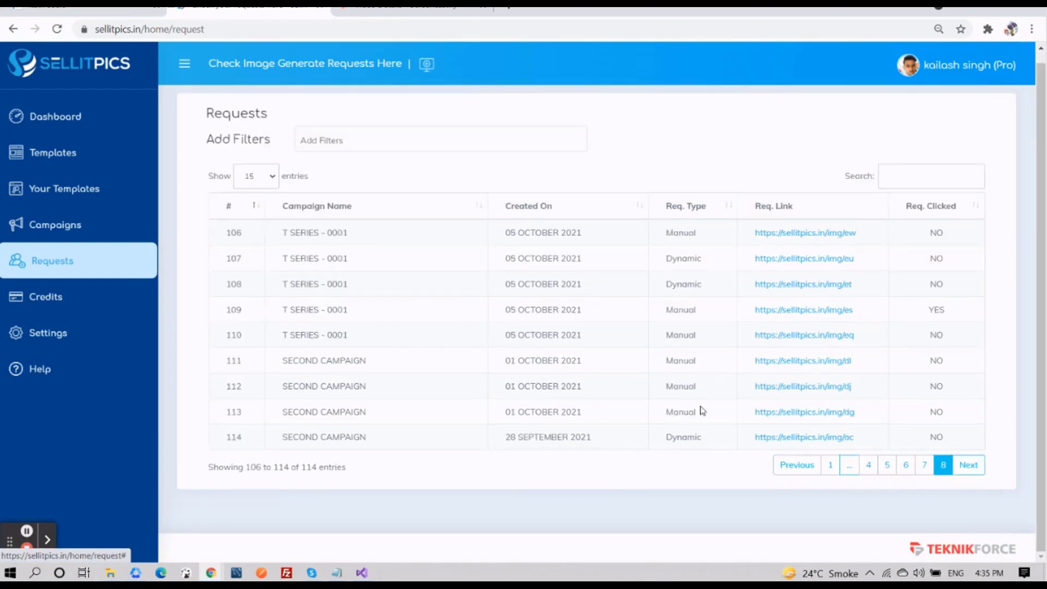
key(alt+Left)
scroll(840, 240, down, 1)
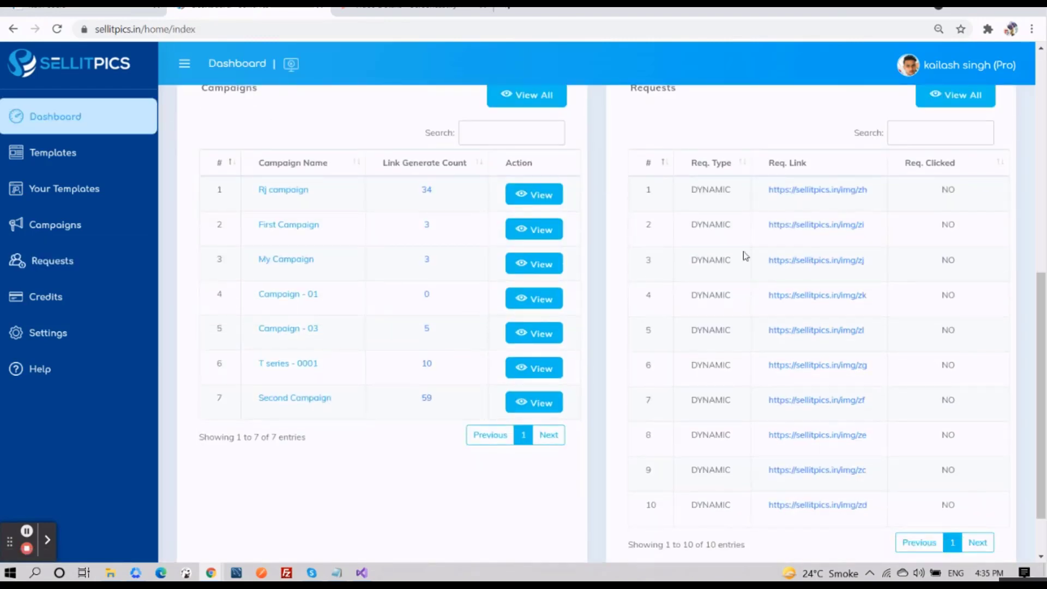
scroll(806, 240, down, 2)
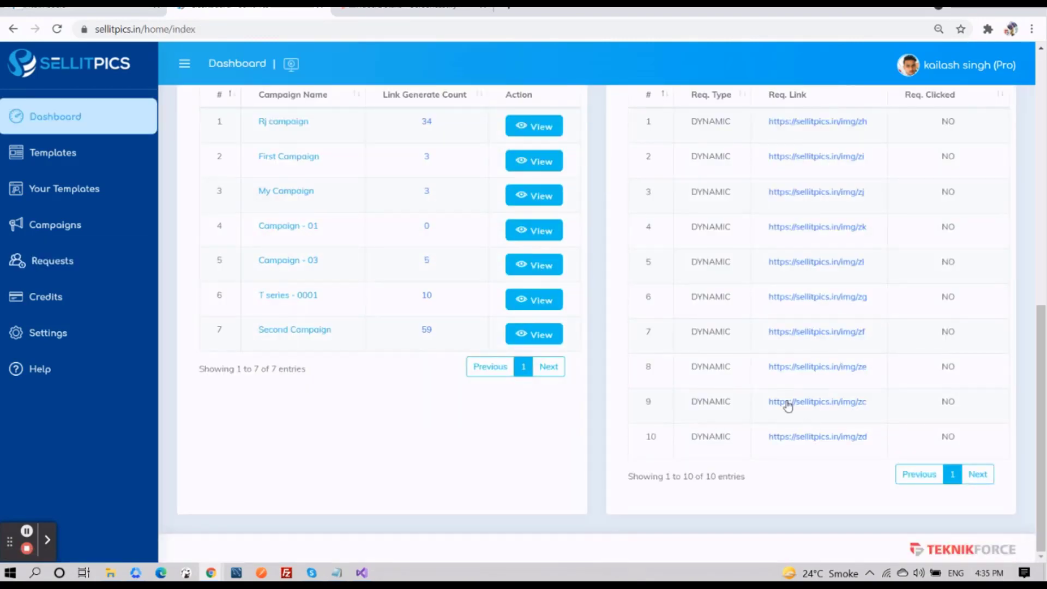